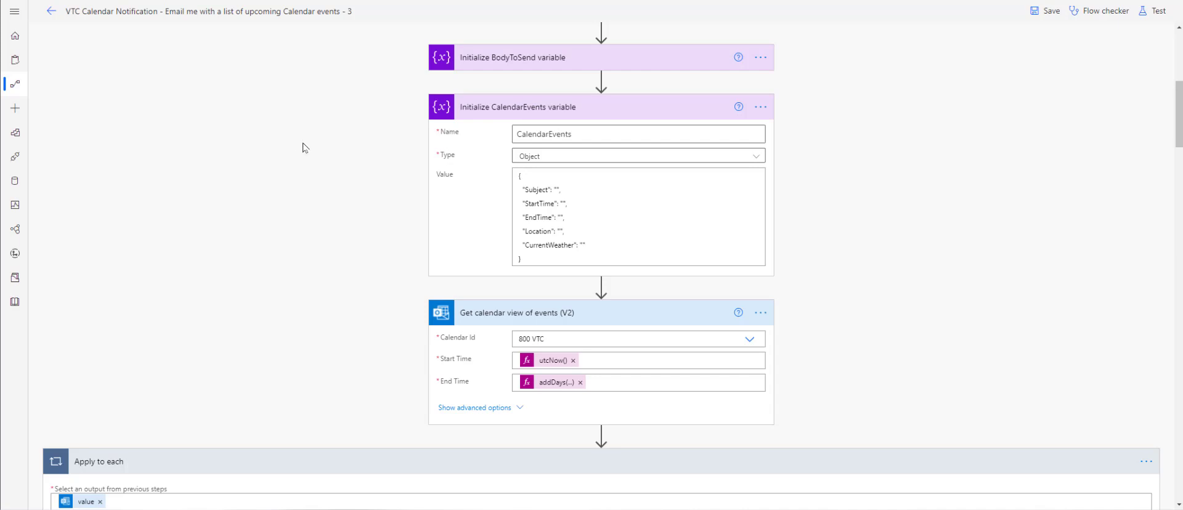
Scroll up and preview the insert-step options after the Flight variable, then dismiss them
{"action": "scroll", "coordinate": [739, 127], "scroll_direction": "up", "scroll_amount": 4}
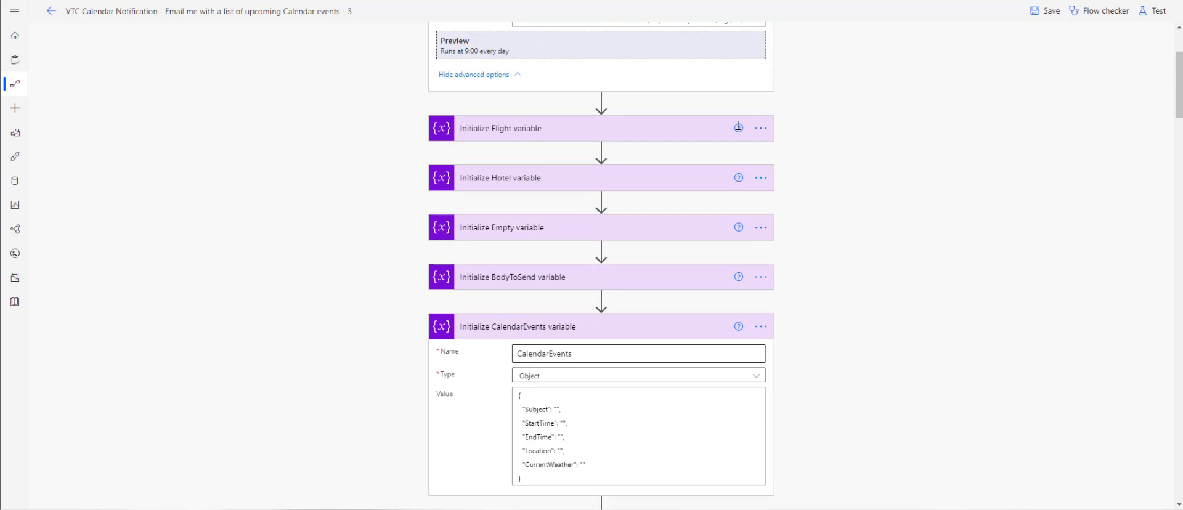
{"action": "scroll", "coordinate": [738, 127], "scroll_direction": "up", "scroll_amount": 3}
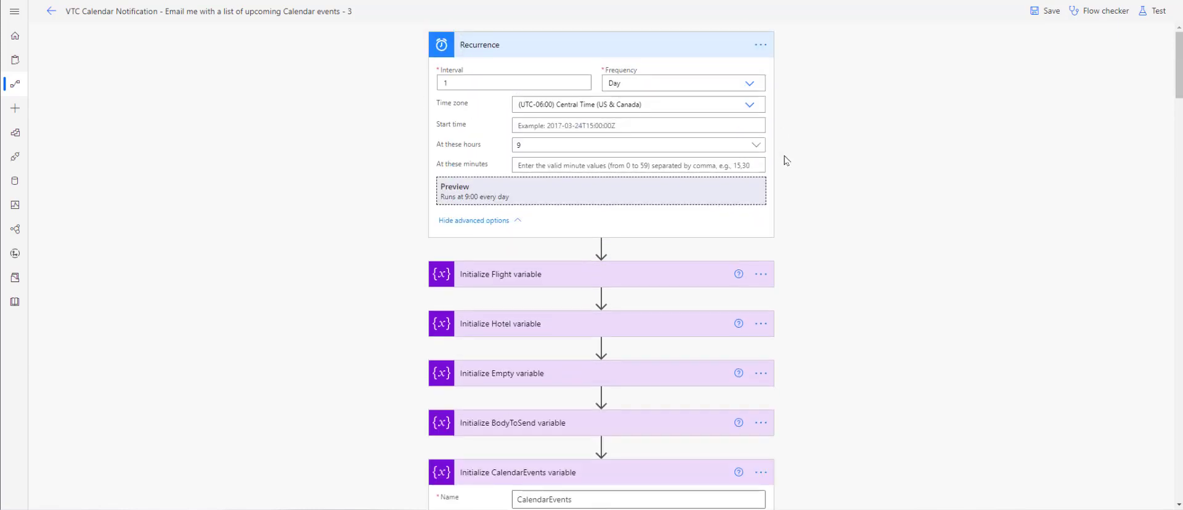
{"action": "left_click", "coordinate": [601, 299]}
{"action": "left_click", "coordinate": [900, 246]}
Review the Flight, Hotel, Empty and BodyToSend variable steps by expanding and collapsing each
{"action": "scroll", "coordinate": [868, 221], "scroll_direction": "down", "scroll_amount": 1}
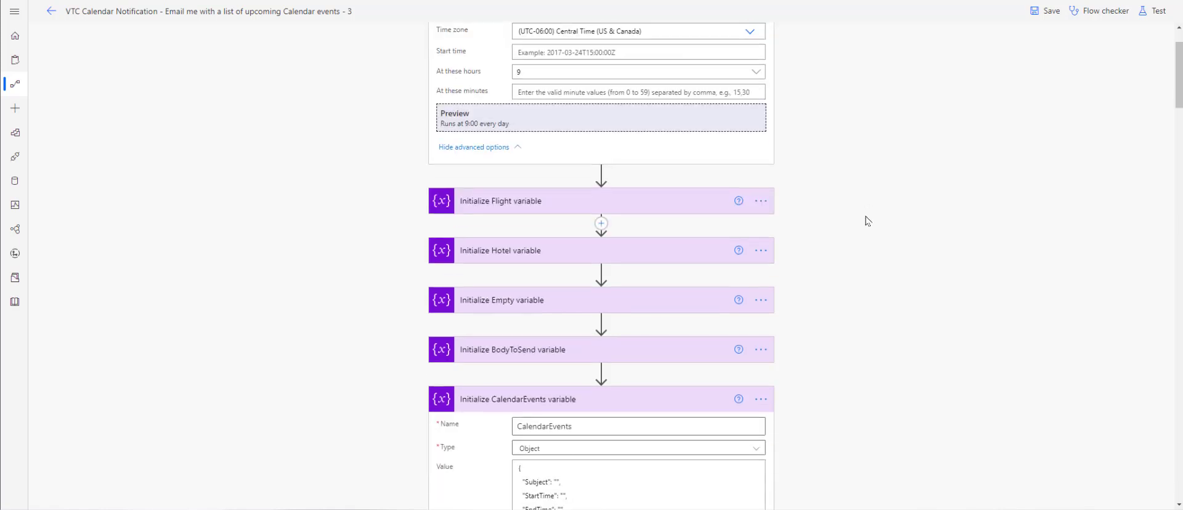
{"action": "left_click", "coordinate": [536, 203]}
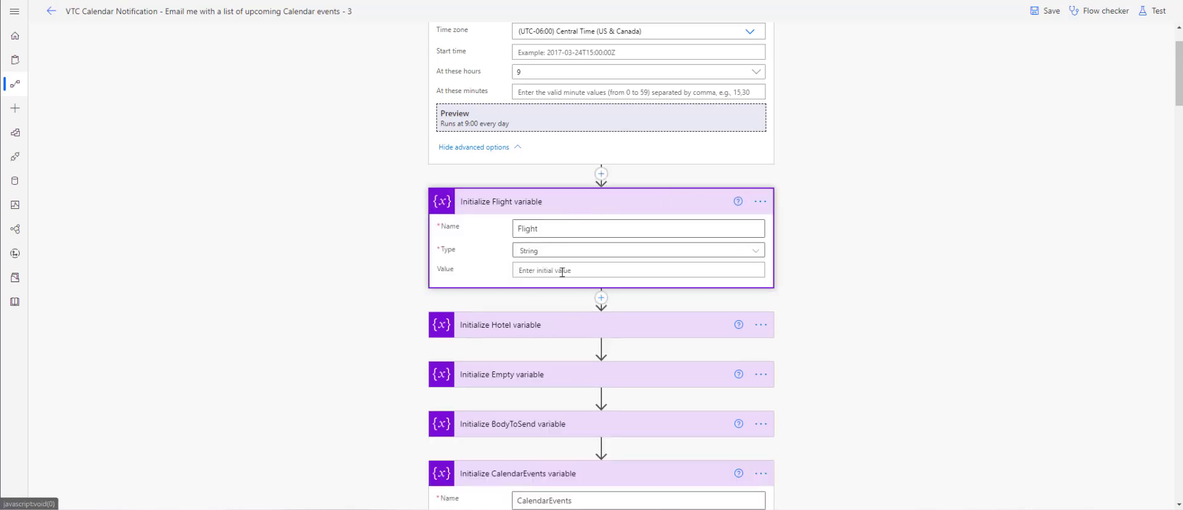
{"action": "left_click", "coordinate": [555, 203]}
{"action": "left_click", "coordinate": [552, 251]}
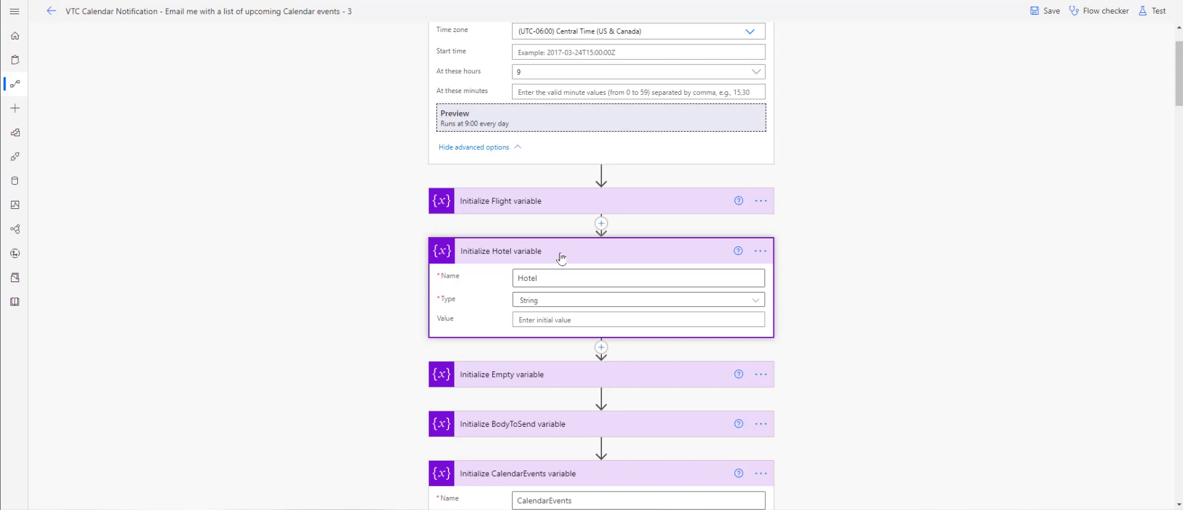
{"action": "left_click", "coordinate": [610, 254]}
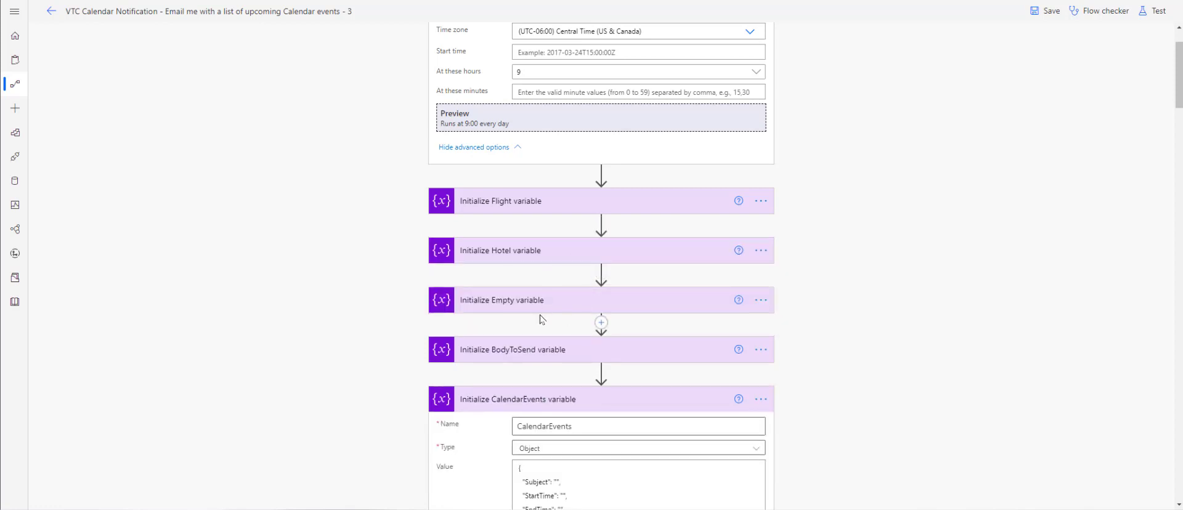
{"action": "left_click", "coordinate": [589, 305]}
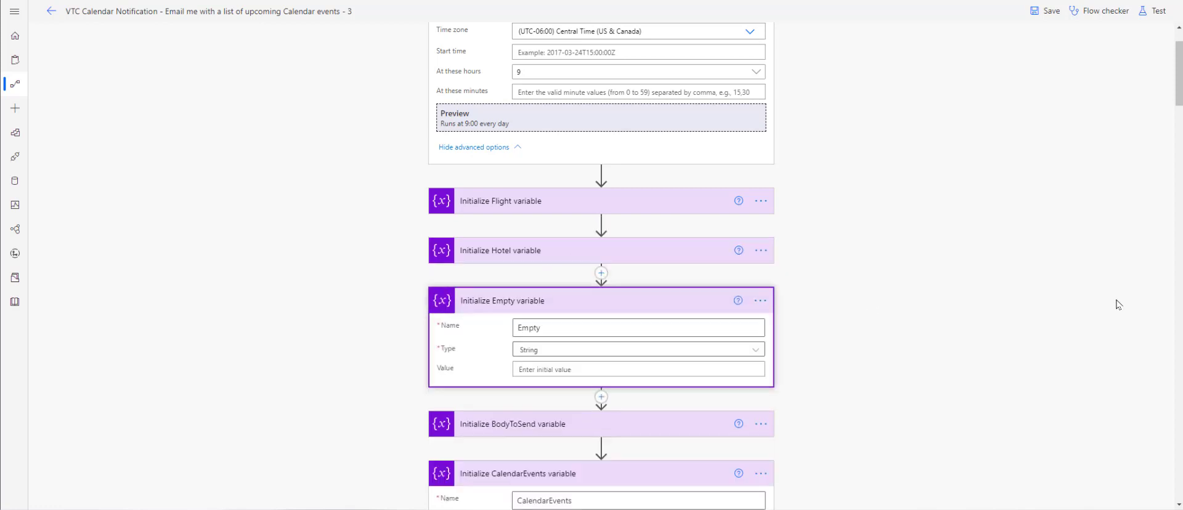
{"action": "left_click", "coordinate": [557, 302]}
{"action": "scroll", "coordinate": [861, 256], "scroll_direction": "down", "scroll_amount": 3}
{"action": "left_click", "coordinate": [518, 212]}
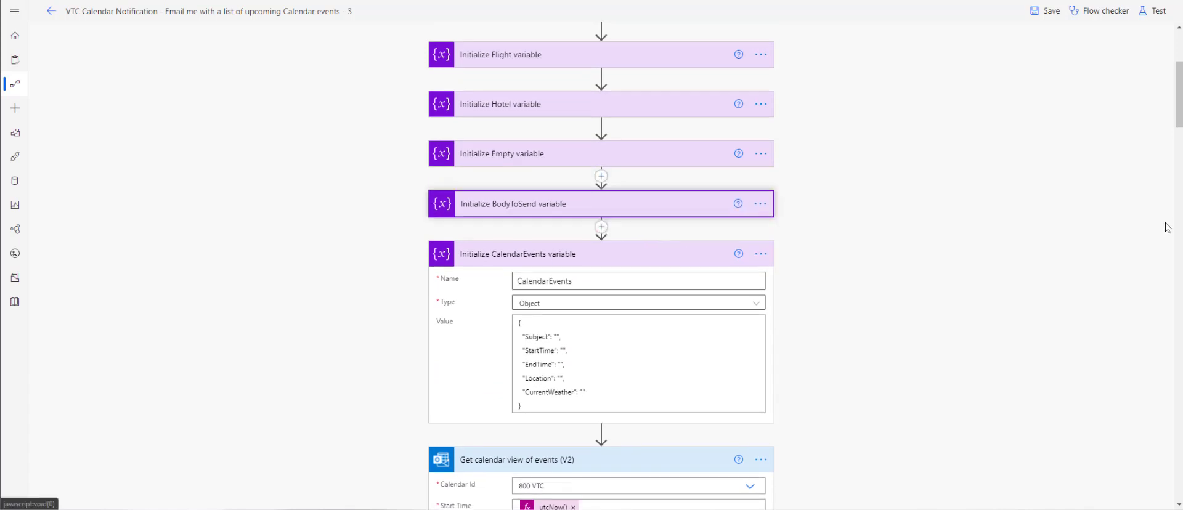
{"action": "left_click", "coordinate": [610, 209]}
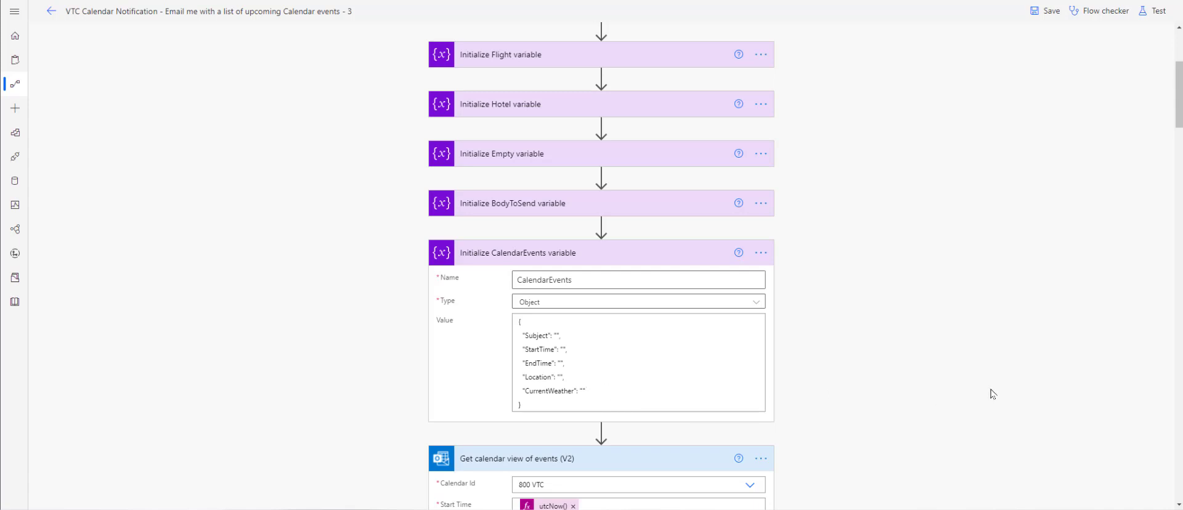
Inspect the empty CurrentWeather value in CalendarEvents, leave it unchanged, and collapse the step
{"action": "double_click", "coordinate": [587, 390]}
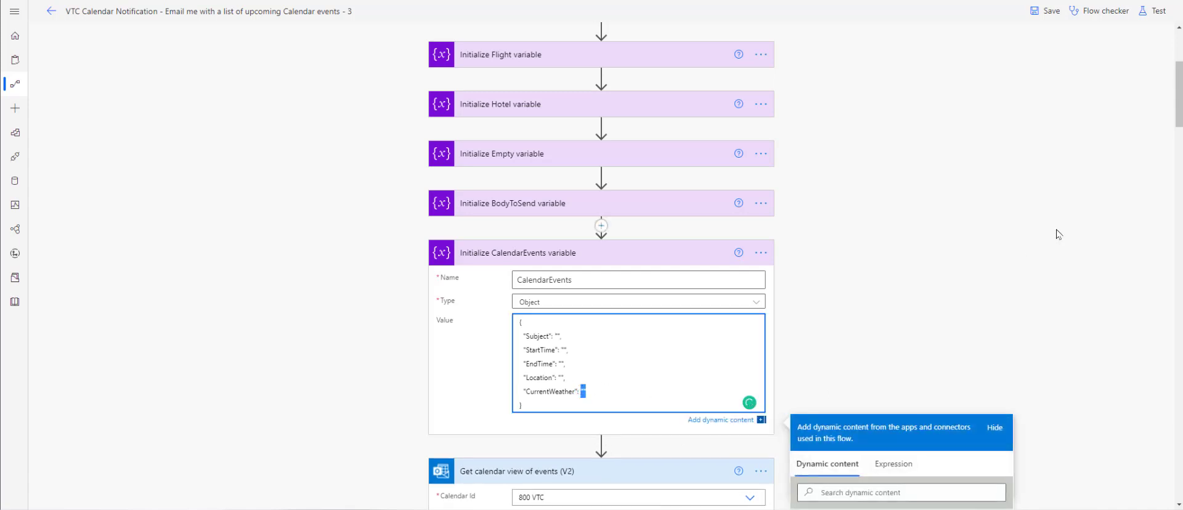
{"action": "left_click", "coordinate": [981, 245]}
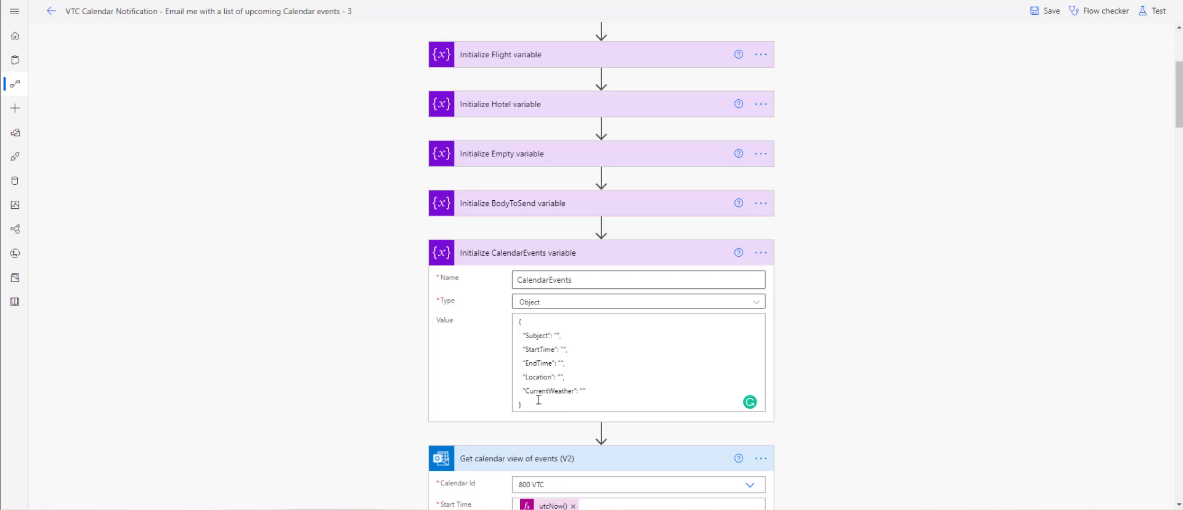
{"action": "left_click", "coordinate": [589, 391]}
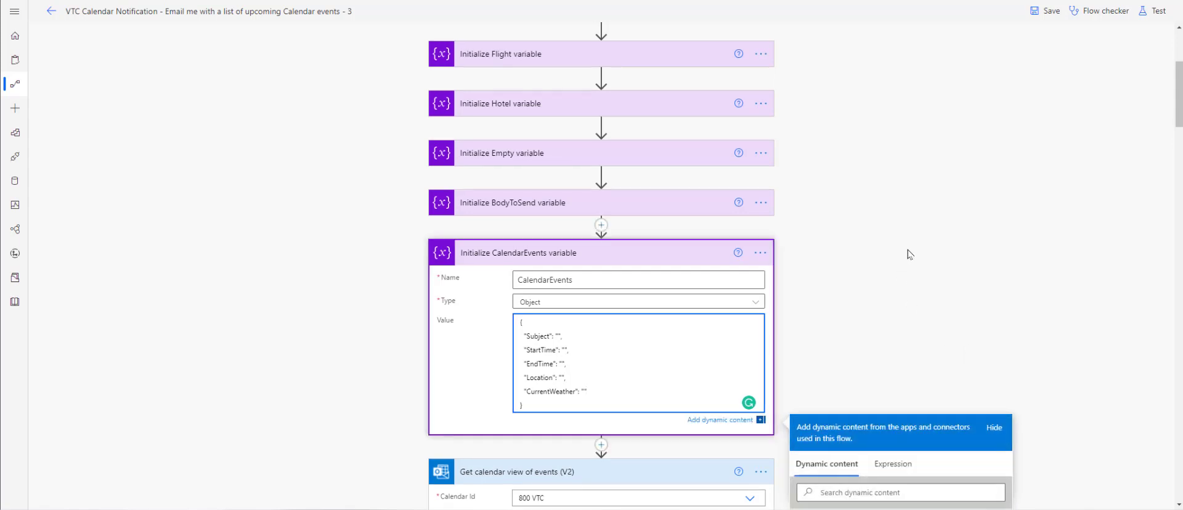
{"action": "left_click", "coordinate": [673, 253]}
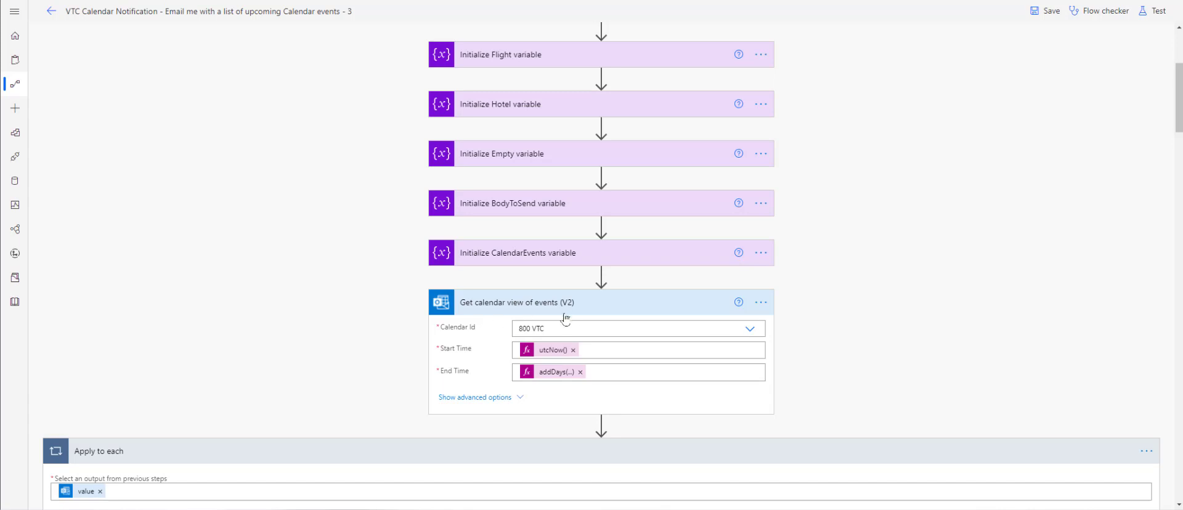
{"action": "left_click", "coordinate": [749, 331]}
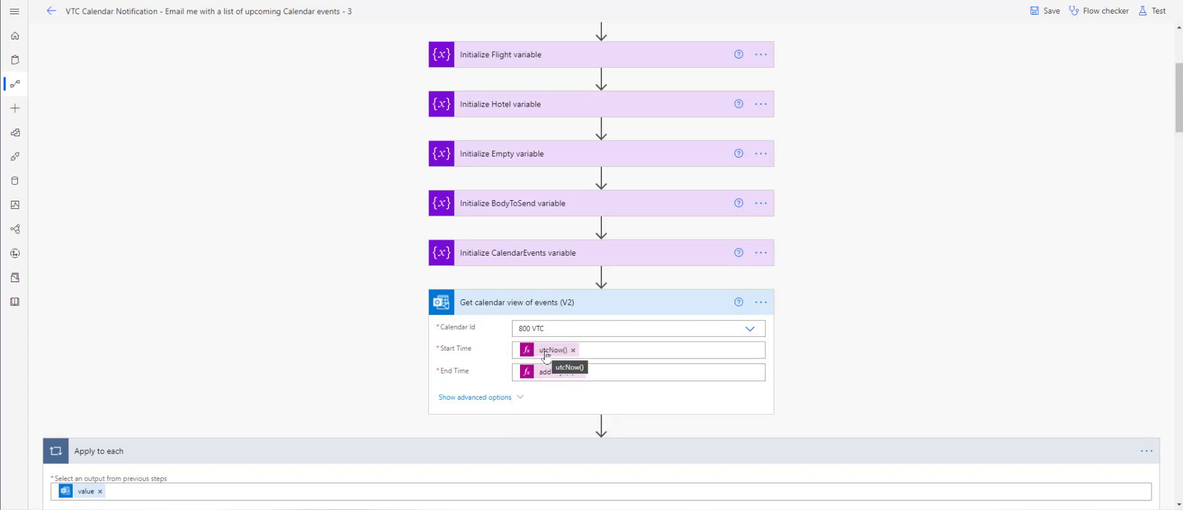
{"action": "left_click", "coordinate": [546, 350]}
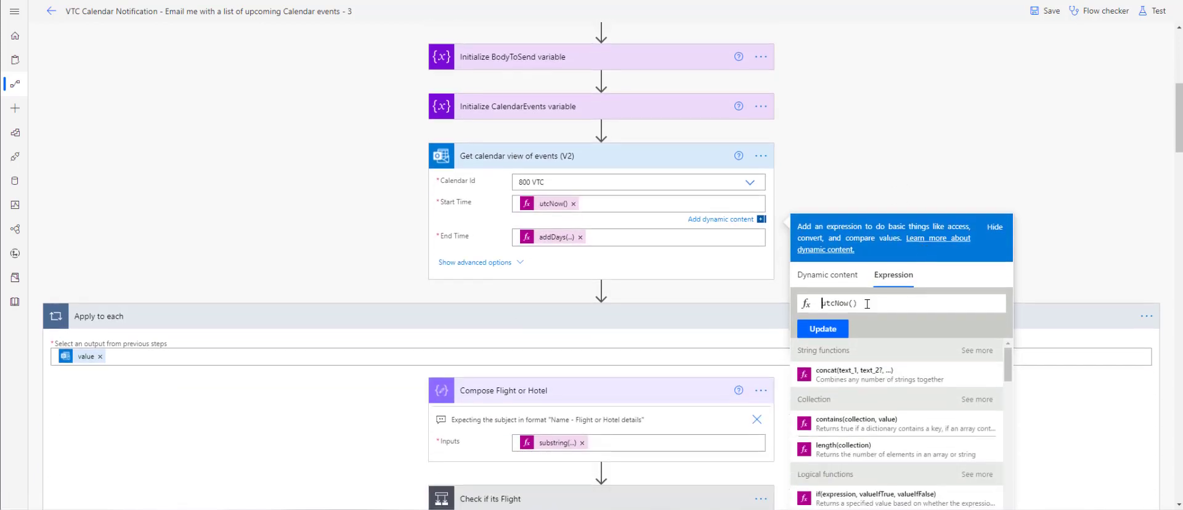
{"action": "left_click", "coordinate": [555, 238]}
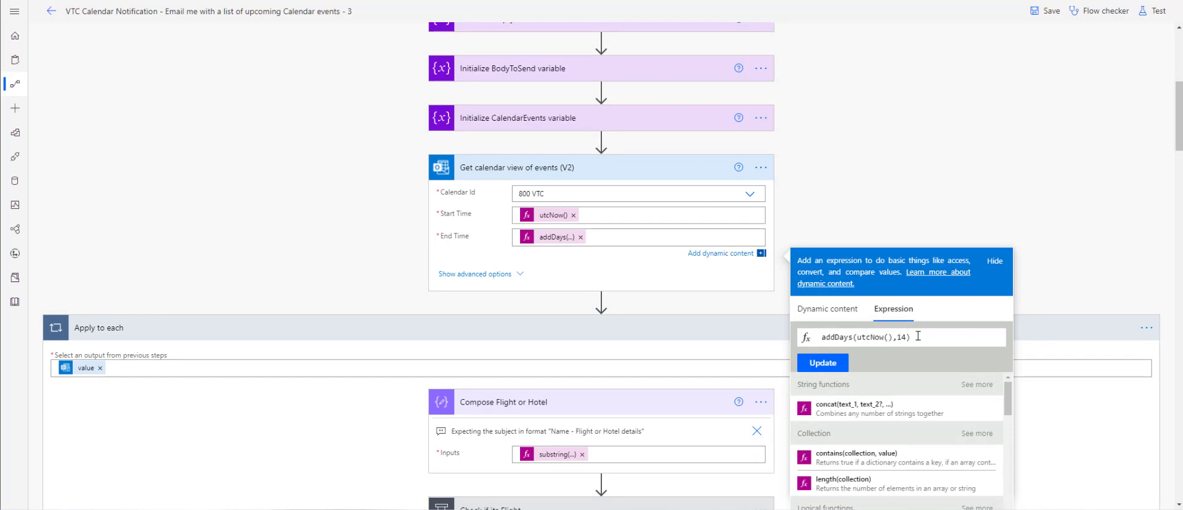
{"action": "left_click", "coordinate": [875, 205]}
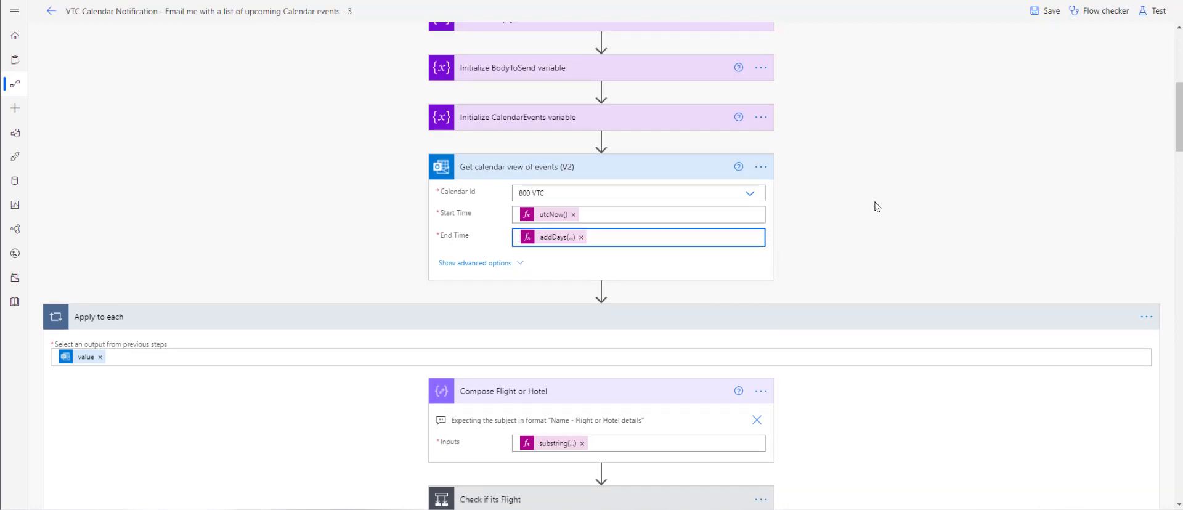
{"action": "scroll", "coordinate": [875, 206], "scroll_direction": "down", "scroll_amount": 1}
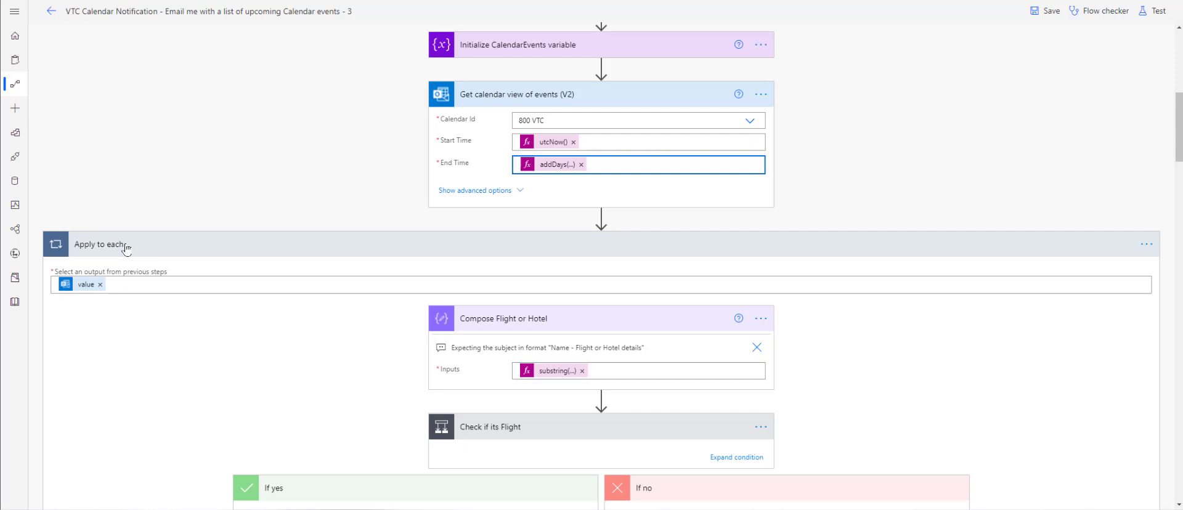
Scroll through Apply to each and collapse the Check if its Flight condition
{"action": "scroll", "coordinate": [126, 249], "scroll_direction": "down", "scroll_amount": 2}
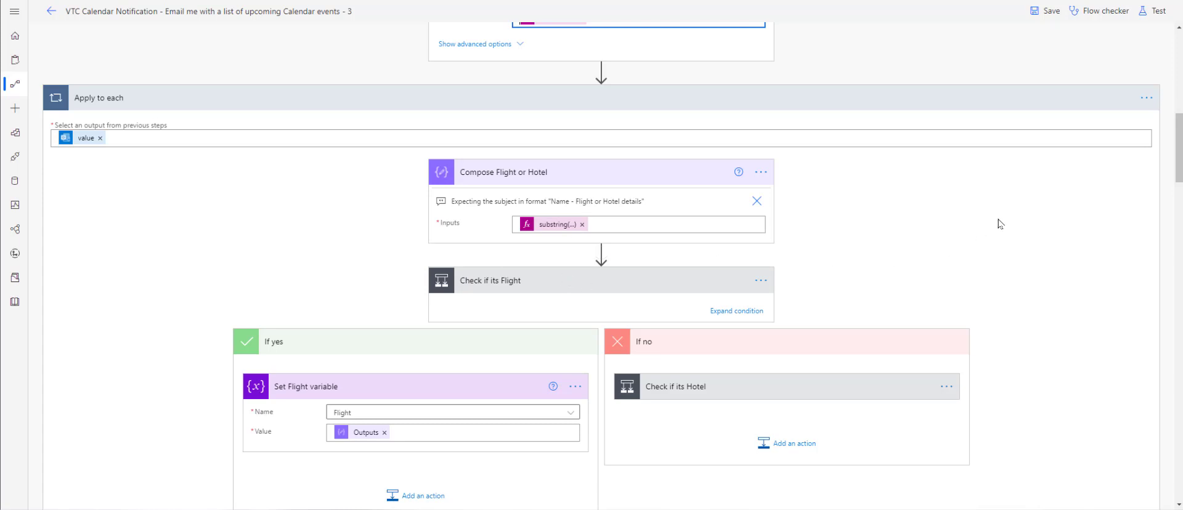
{"action": "scroll", "coordinate": [999, 223], "scroll_direction": "down", "scroll_amount": 2}
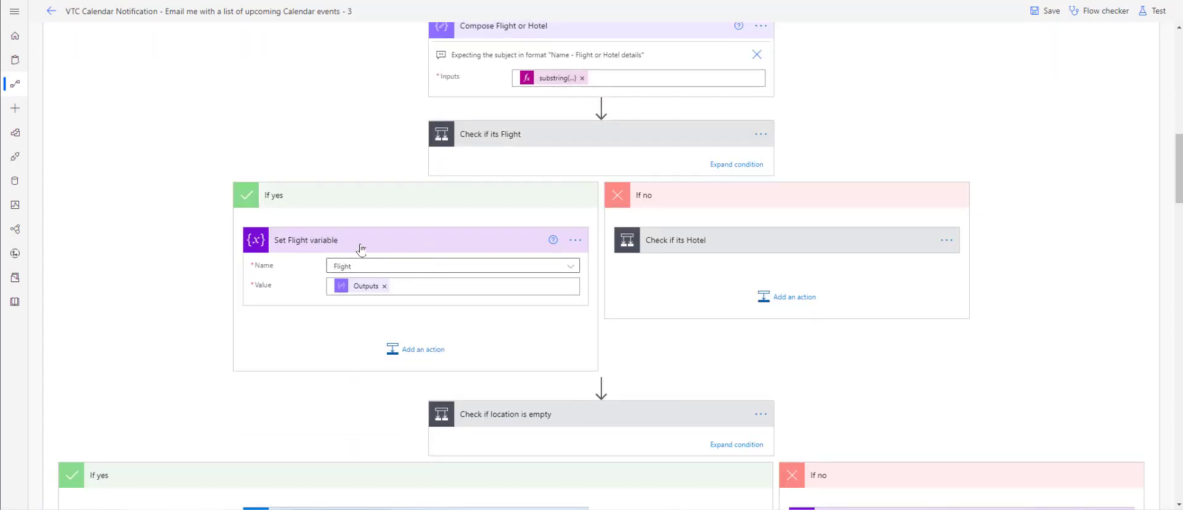
{"action": "scroll", "coordinate": [780, 194], "scroll_direction": "up", "scroll_amount": 1}
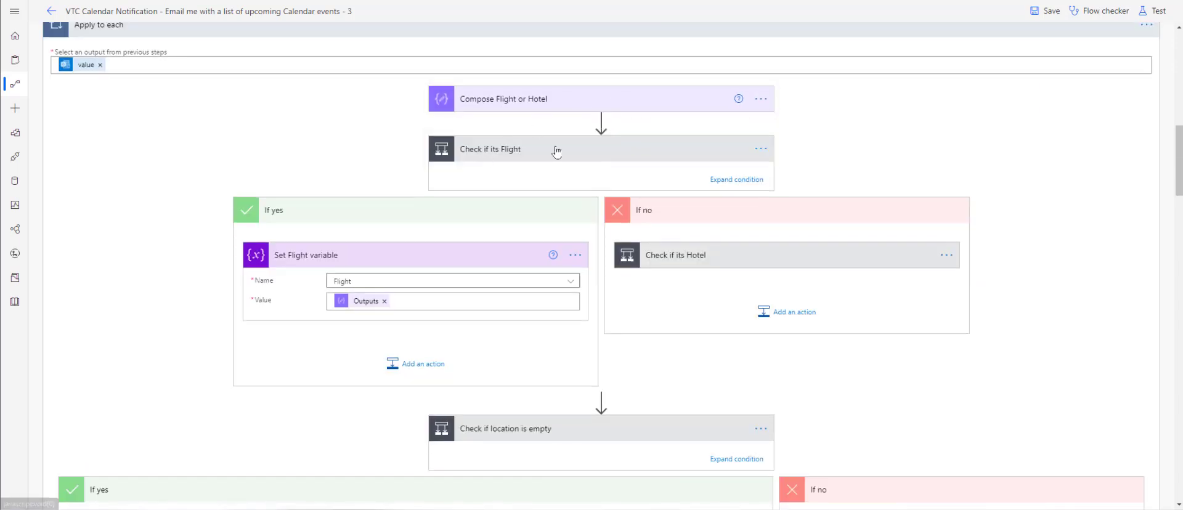
{"action": "left_click", "coordinate": [557, 150]}
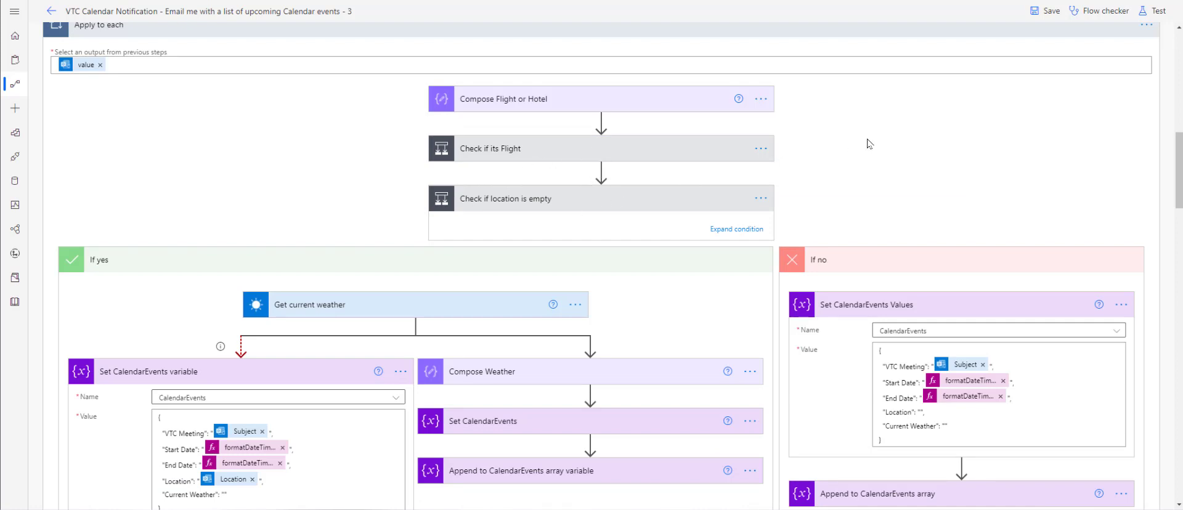
Expand Get current weather (Location 36112, Imperial) and open the Start Date formatDateTime expression
{"action": "scroll", "coordinate": [867, 144], "scroll_direction": "down", "scroll_amount": 3}
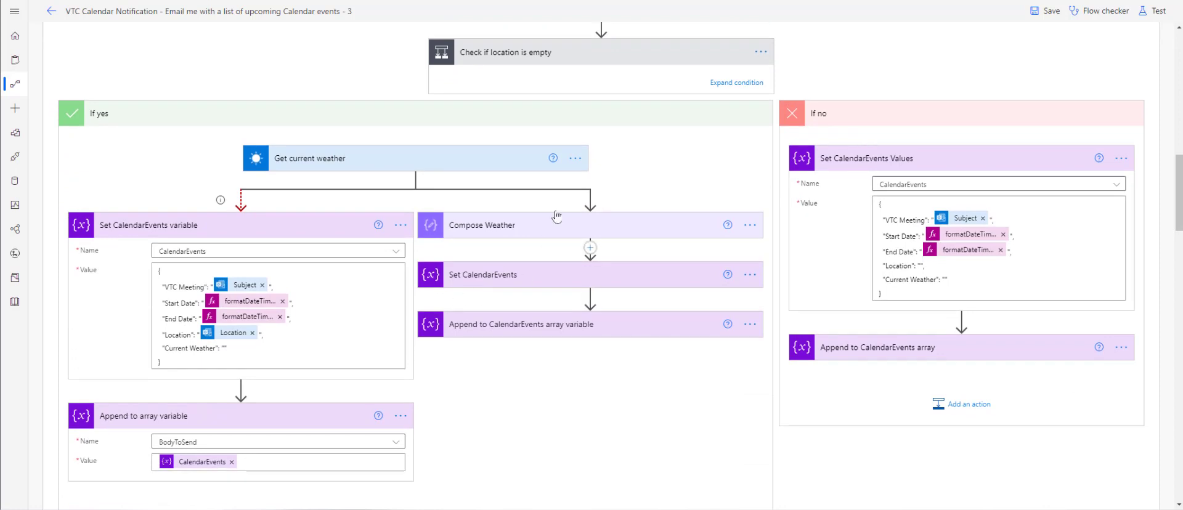
{"action": "left_click", "coordinate": [324, 161]}
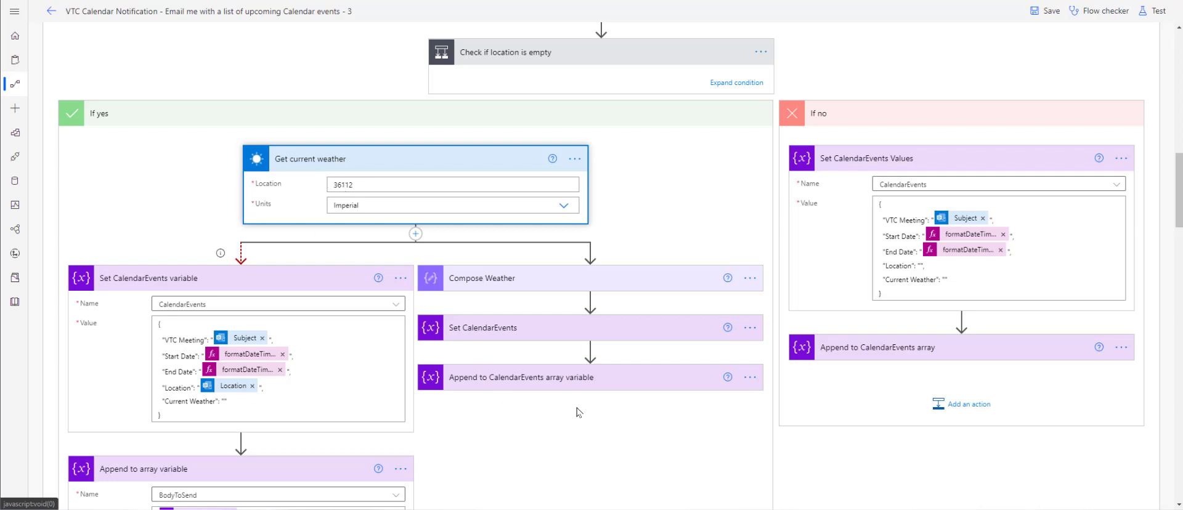
{"action": "scroll", "coordinate": [579, 412], "scroll_direction": "down", "scroll_amount": 2}
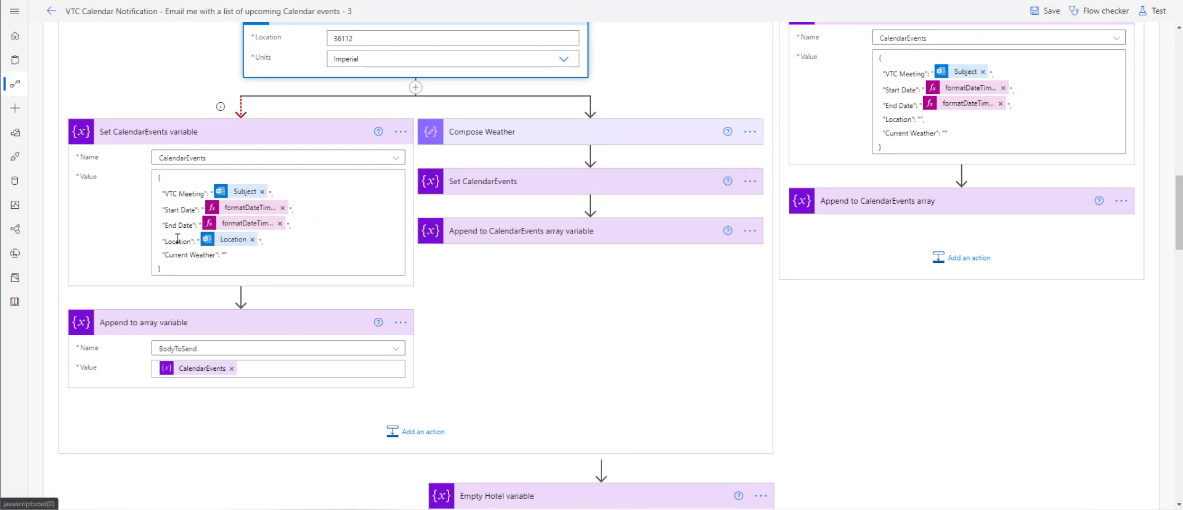
{"action": "left_click", "coordinate": [238, 209]}
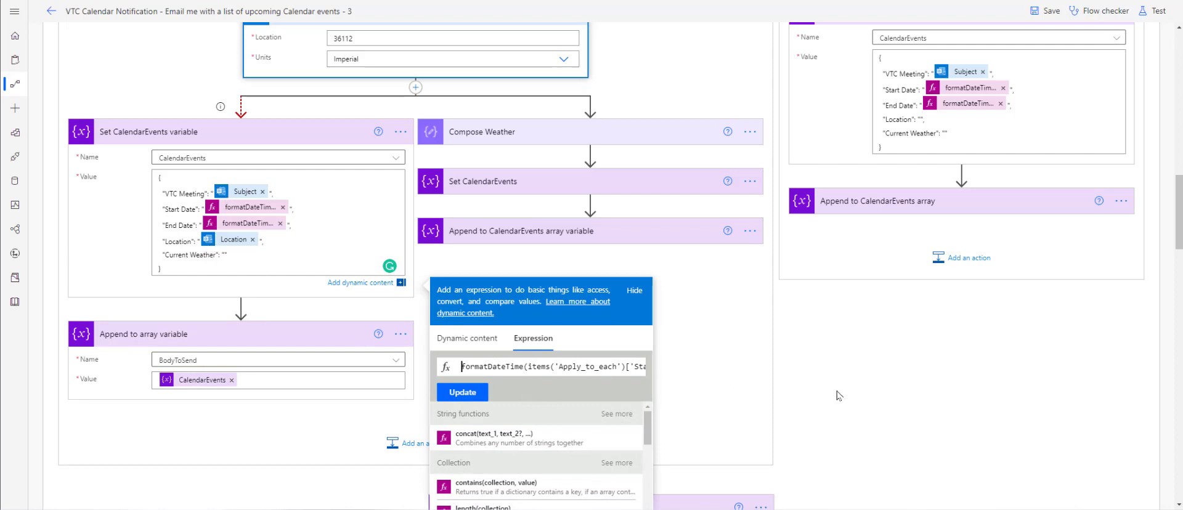
Examine the Start Date expression's 'yyyy-MM-dd' format, then view the End Date formatDateTime expression
{"action": "key", "text": "Right"}
{"action": "key", "text": "Right"}
{"action": "key", "text": "Right"}
{"action": "key", "text": "Right"}
{"action": "key", "text": "Right"}
{"action": "key", "text": "Right"}
{"action": "key", "text": "Right"}
{"action": "key", "text": "Right"}
{"action": "key", "text": "Right"}
{"action": "key", "text": "Right"}
{"action": "key", "text": "Right"}
{"action": "key", "text": "Right"}
{"action": "key", "text": "Right"}
{"action": "key", "text": "Right"}
{"action": "key", "text": "Right"}
{"action": "key", "text": "Right"}
{"action": "key", "text": "Right"}
{"action": "key", "text": "Right"}
{"action": "key", "text": "Right"}
{"action": "key", "text": "Right"}
{"action": "key", "text": "Right"}
{"action": "key", "text": "Right"}
{"action": "key", "text": "Right"}
{"action": "key", "text": "Right"}
{"action": "key", "text": "Right"}
{"action": "key", "text": "Right"}
{"action": "key", "text": "Right"}
{"action": "key", "text": "Right"}
{"action": "key", "text": "Right"}
{"action": "key", "text": "Right"}
{"action": "key", "text": "Right"}
{"action": "key", "text": "Right"}
{"action": "key", "text": "Right"}
{"action": "key", "text": "Right"}
{"action": "key", "text": "Right"}
{"action": "key", "text": "Right"}
{"action": "key", "text": "Right"}
{"action": "key", "text": "Right"}
{"action": "key", "text": "Right"}
{"action": "key", "text": "Right"}
{"action": "key", "text": "Right"}
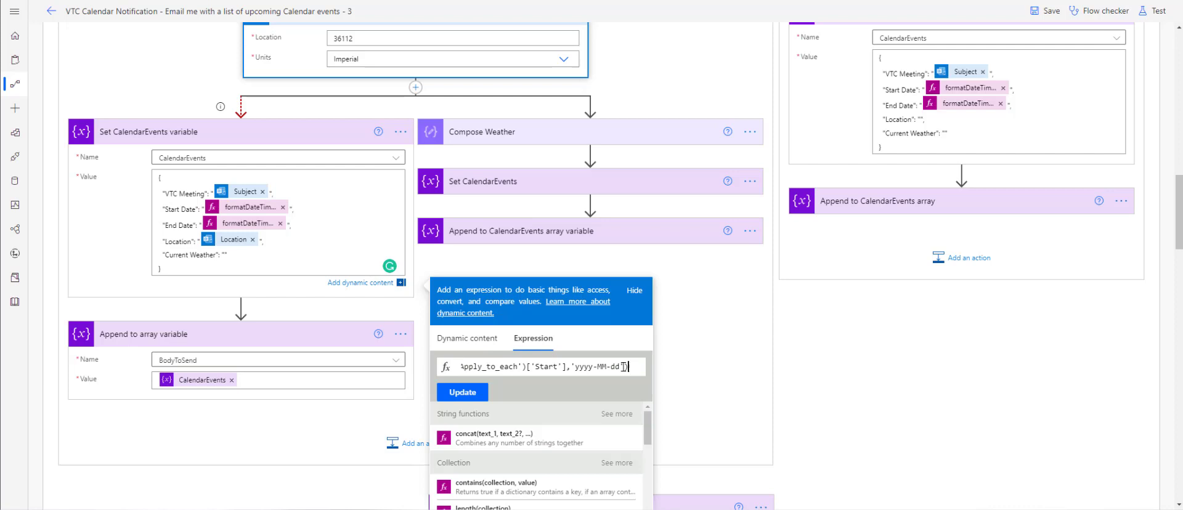
{"action": "left_click_drag", "start_coordinate": [620, 367], "coordinate": [575, 367]}
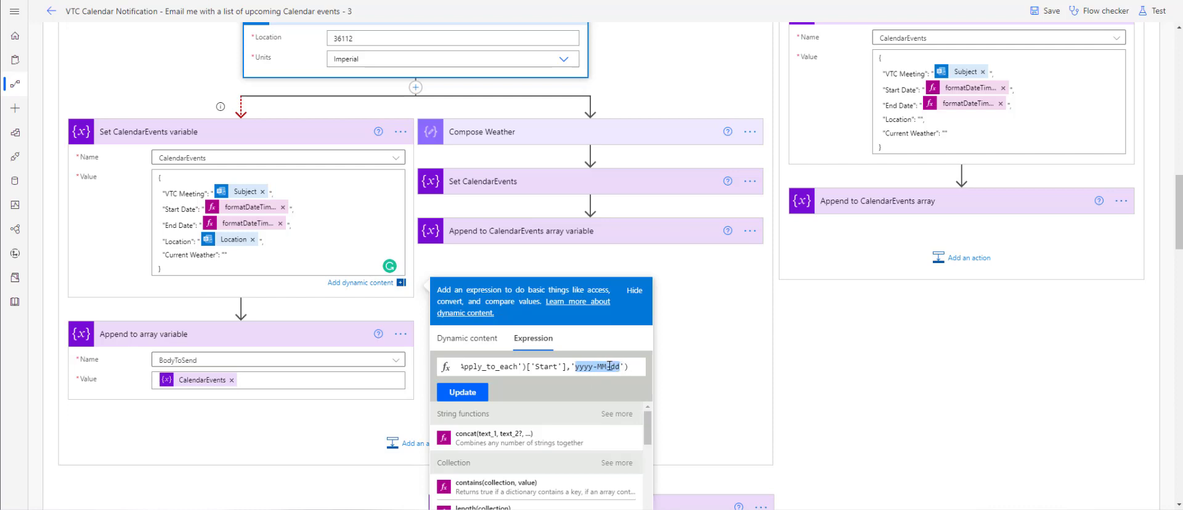
{"action": "double_click", "coordinate": [545, 366]}
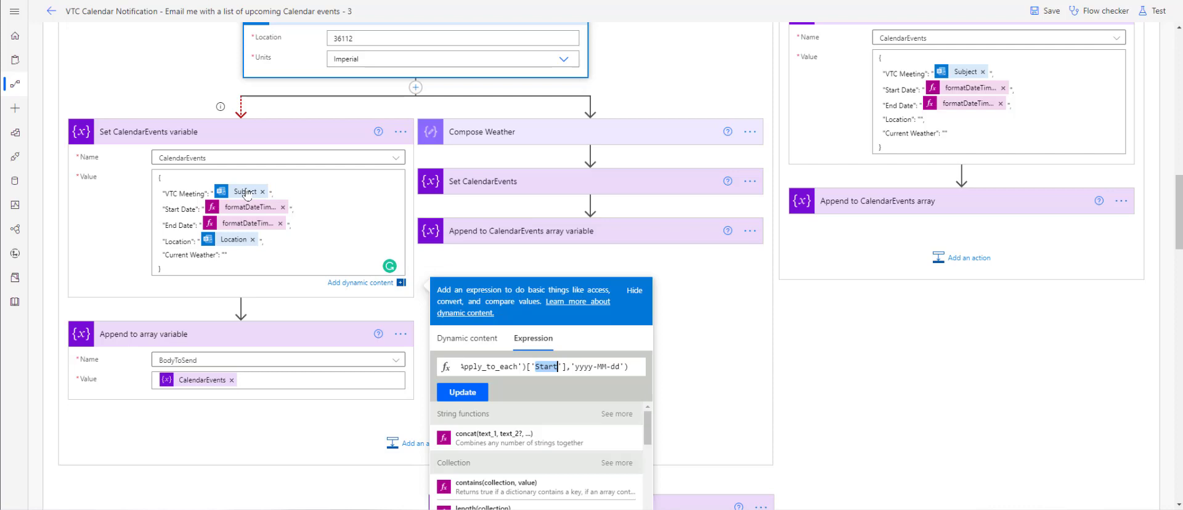
{"action": "left_click", "coordinate": [237, 226]}
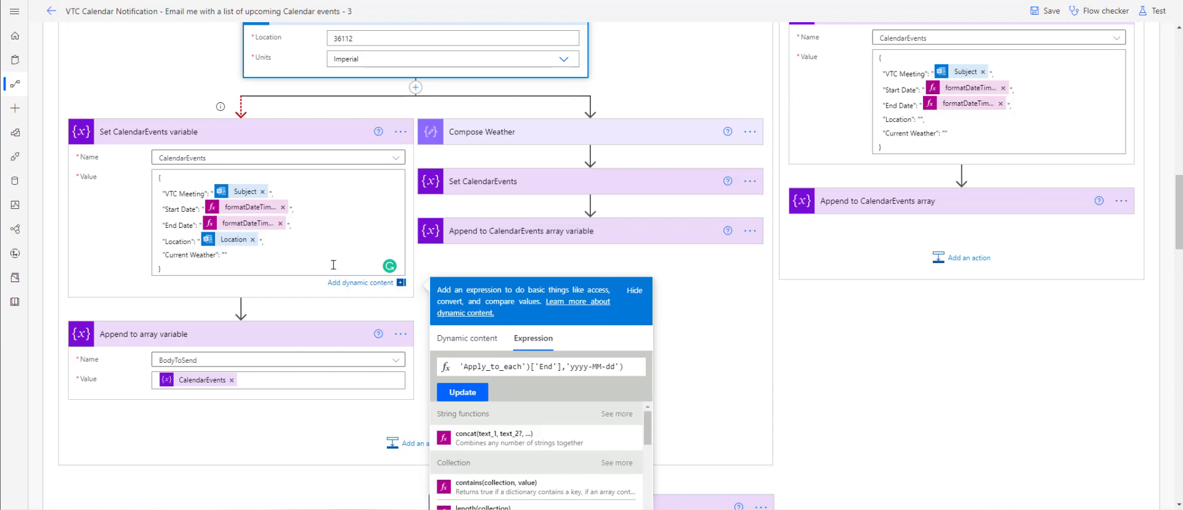
{"action": "scroll", "coordinate": [332, 265], "scroll_direction": "up", "scroll_amount": 10}
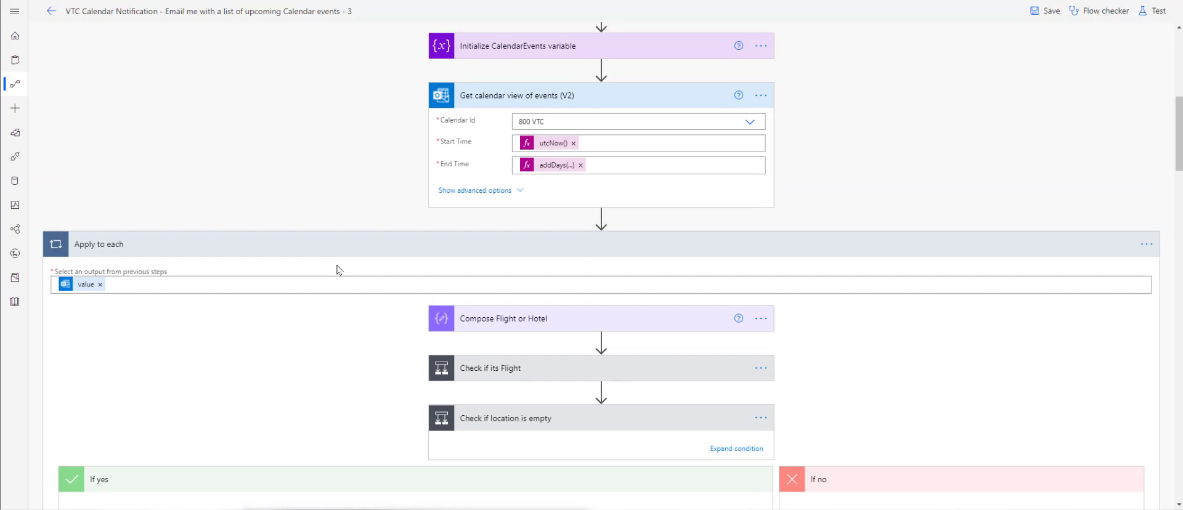
Expand Set CalendarEvents under If yes and the If no branch's Append to CalendarEvents array step
{"action": "scroll", "coordinate": [336, 271], "scroll_direction": "down", "scroll_amount": 8}
{"action": "left_click", "coordinate": [528, 251]}
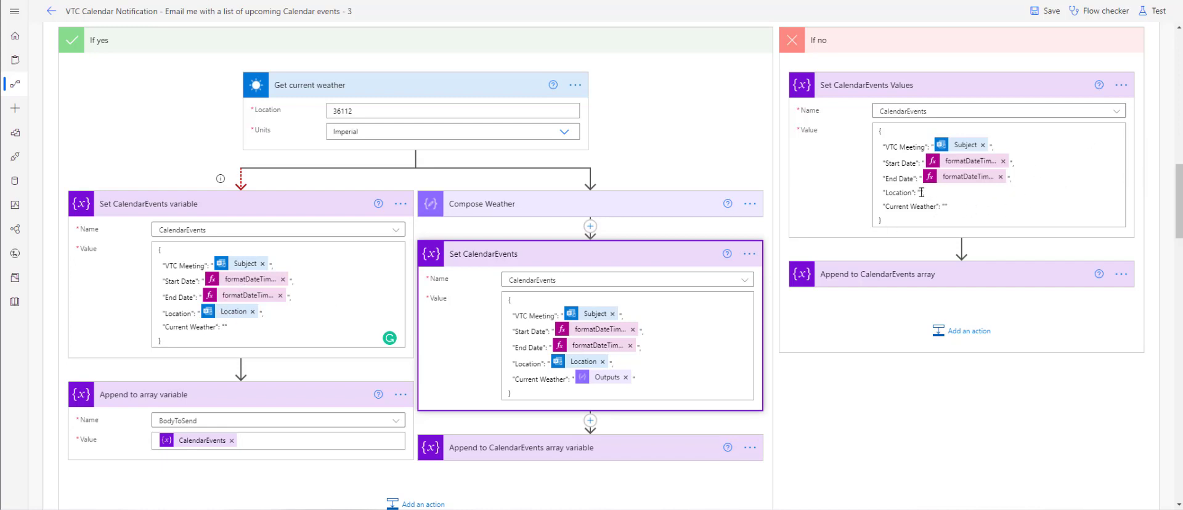
{"action": "left_click", "coordinate": [929, 284]}
Expand the remaining Append to CalendarEvents array step, then scroll back up the flow
{"action": "scroll", "coordinate": [893, 246], "scroll_direction": "down", "scroll_amount": 3}
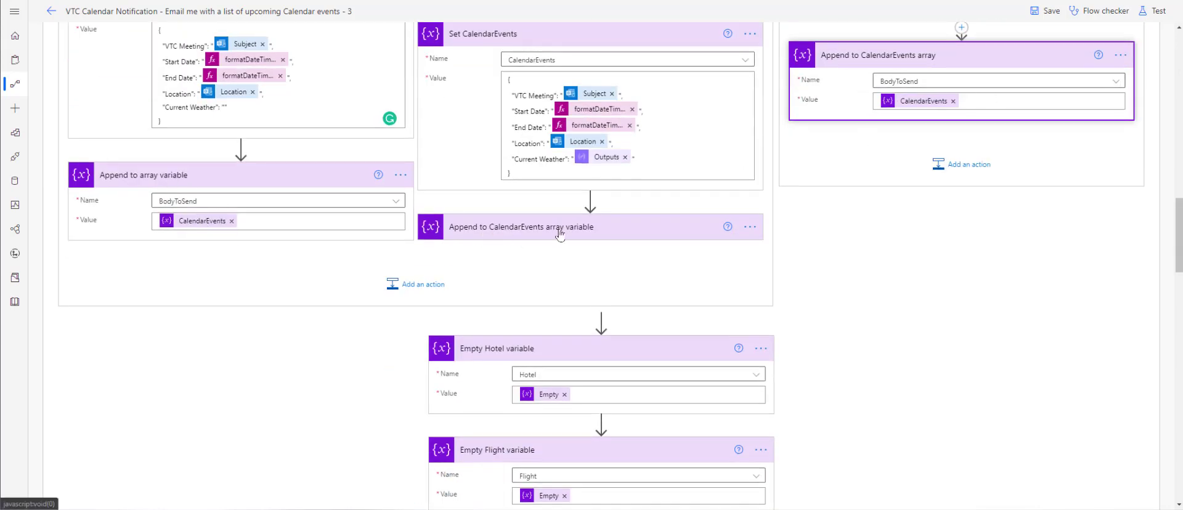
{"action": "left_click", "coordinate": [610, 233]}
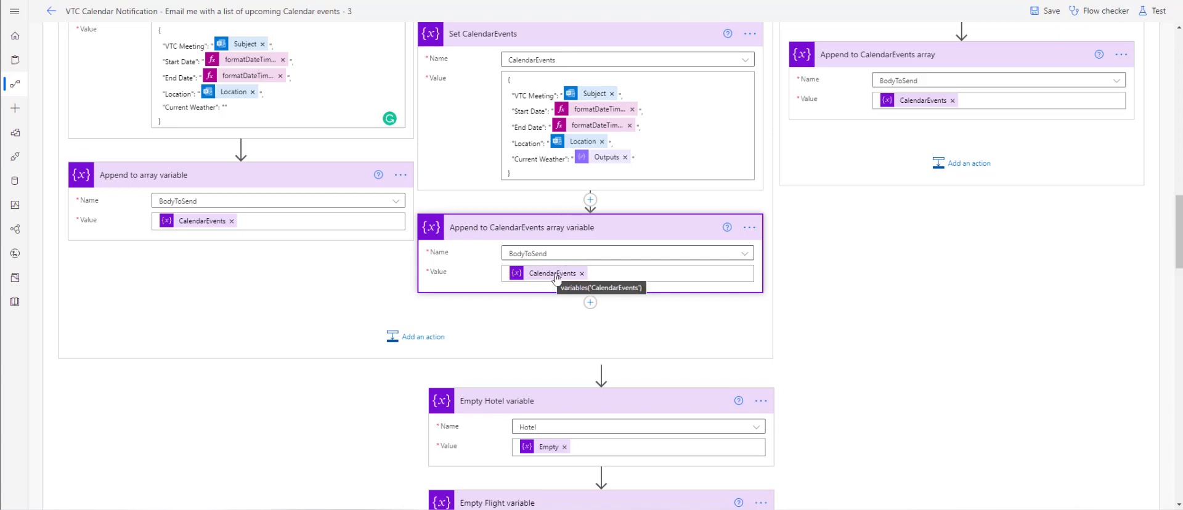
{"action": "scroll", "coordinate": [881, 276], "scroll_direction": "up", "scroll_amount": 10}
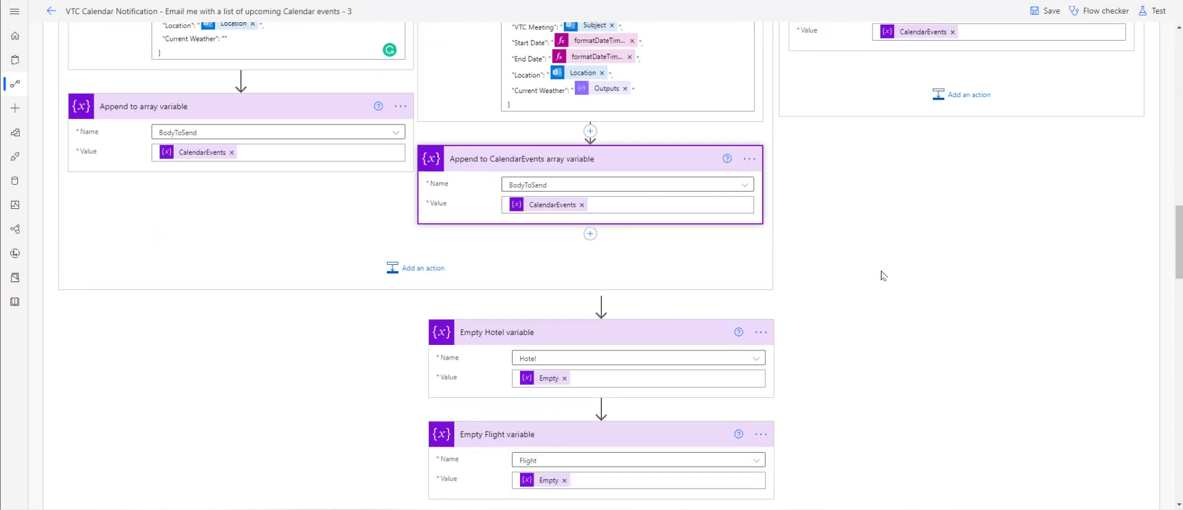
{"action": "scroll", "coordinate": [882, 276], "scroll_direction": "up", "scroll_amount": 10}
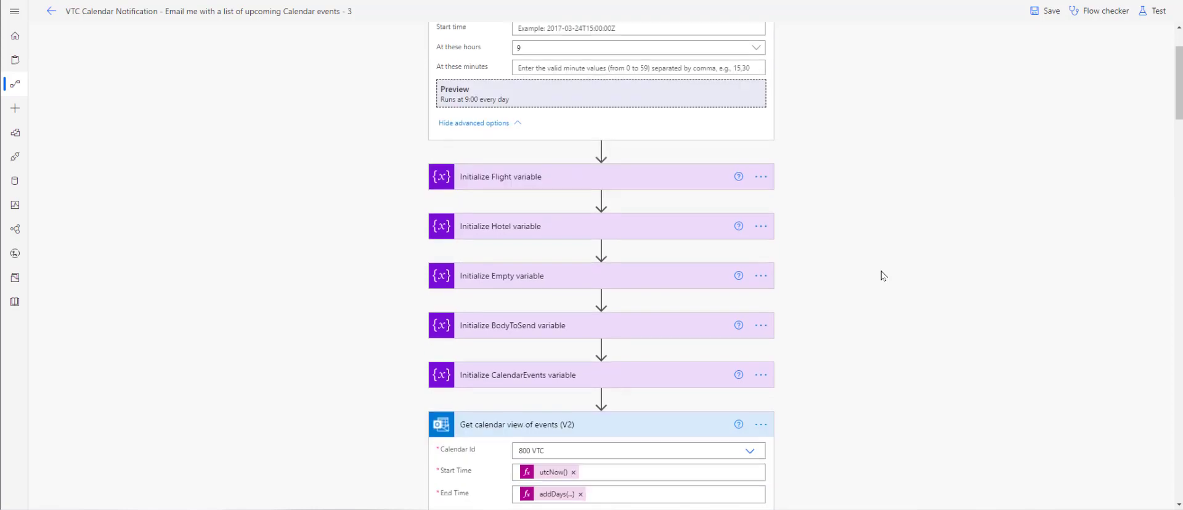
{"action": "scroll", "coordinate": [623, 317], "scroll_direction": "down", "scroll_amount": 15}
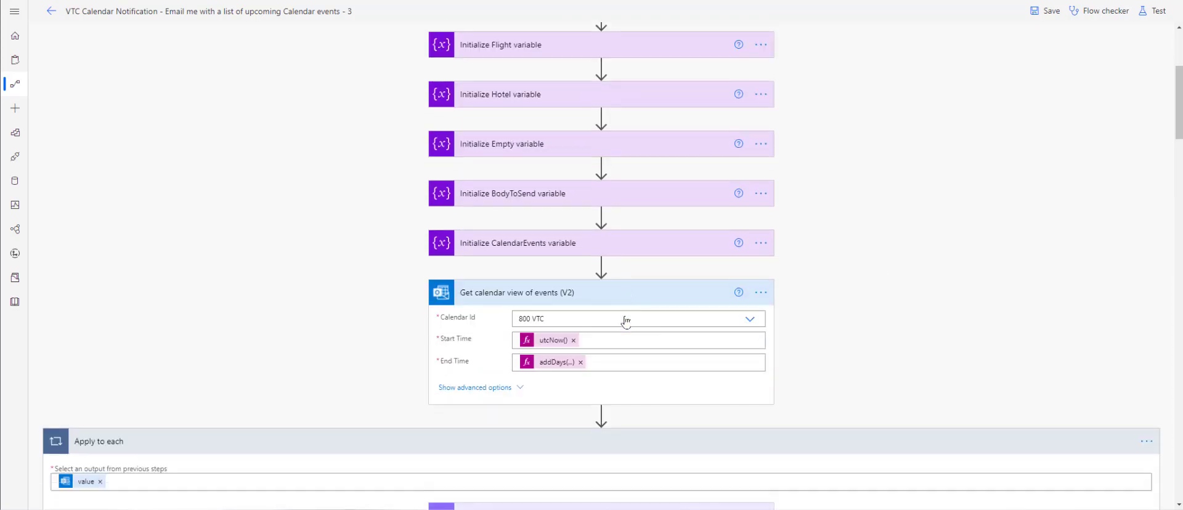
{"action": "scroll", "coordinate": [831, 234], "scroll_direction": "down", "scroll_amount": 3}
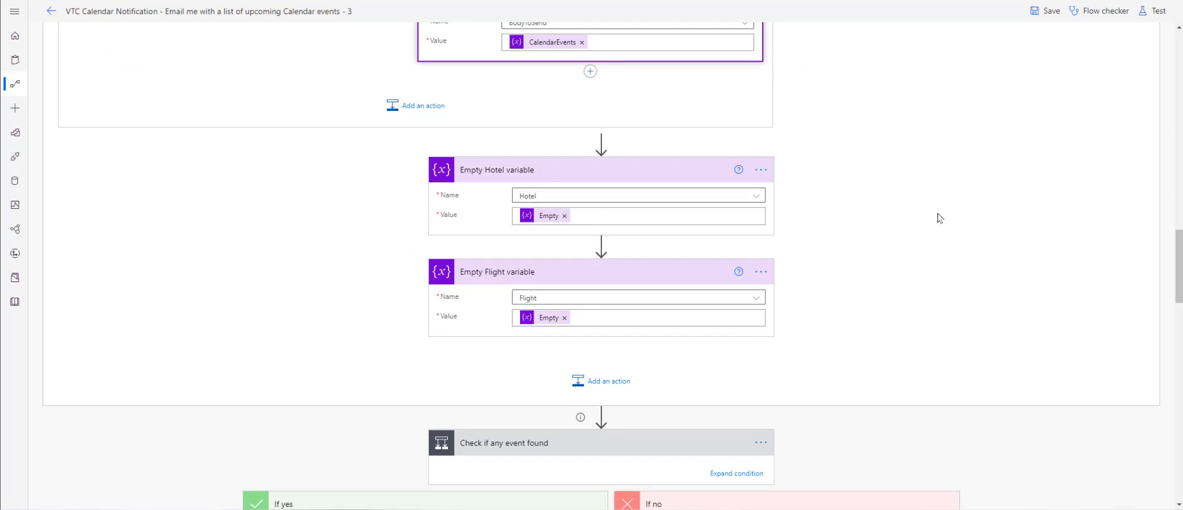
{"action": "scroll", "coordinate": [939, 218], "scroll_direction": "down", "scroll_amount": 3}
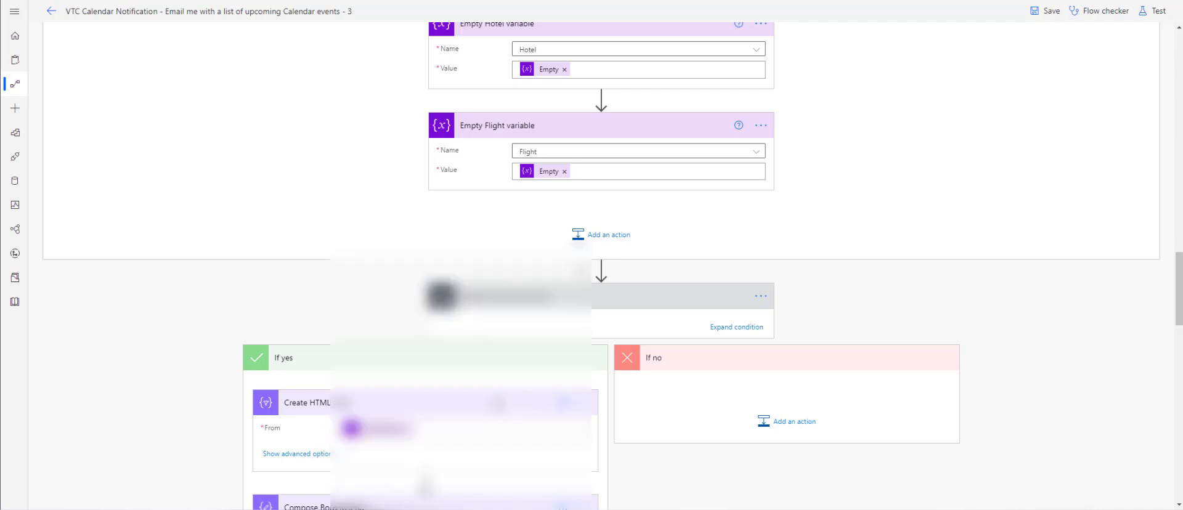
{"action": "scroll", "coordinate": [497, 405], "scroll_direction": "down", "scroll_amount": 7}
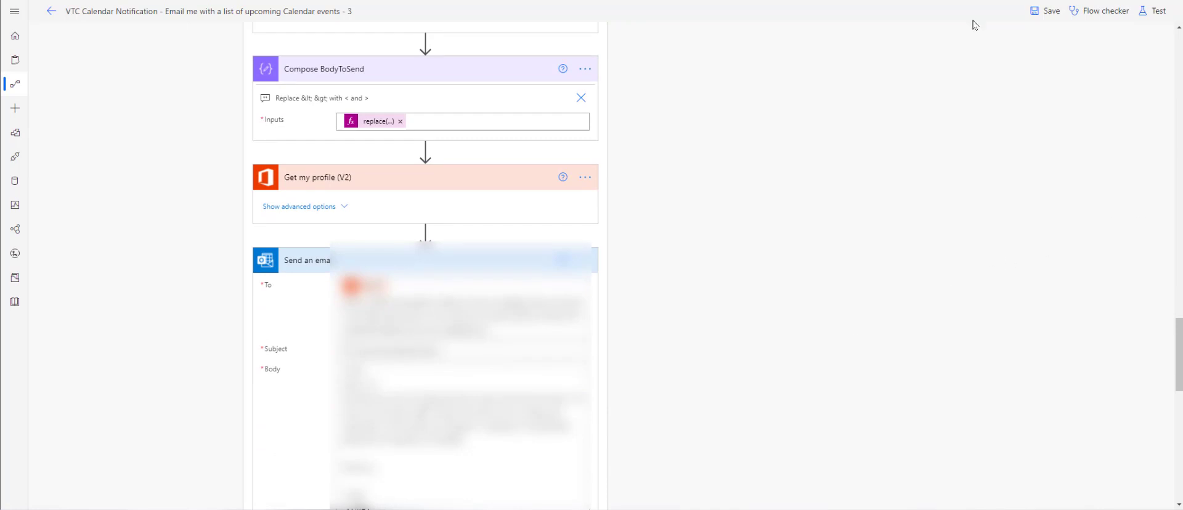
Read the Compose BodyToSend replace() expression, then expand Get my profile (V2) showing the Mail field
{"action": "left_click", "coordinate": [391, 122]}
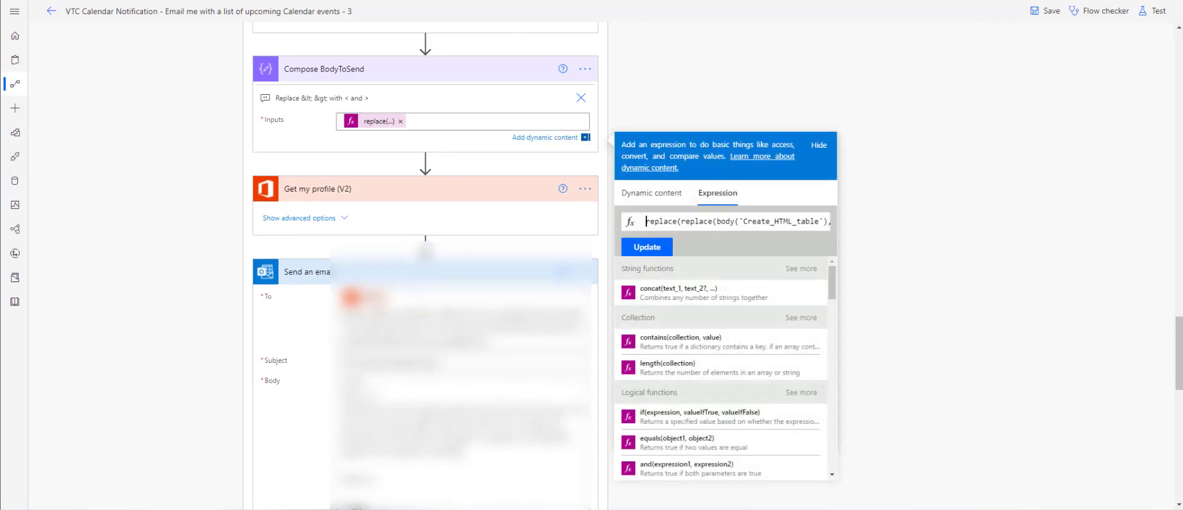
{"action": "key", "text": "Right"}
{"action": "key", "text": "Right"}
{"action": "key", "text": "Right"}
{"action": "key", "text": "Right"}
{"action": "key", "text": "Right"}
{"action": "key", "text": "Right"}
{"action": "key", "text": "Right"}
{"action": "key", "text": "Right"}
{"action": "key", "text": "Right"}
{"action": "key", "text": "Right"}
{"action": "key", "text": "Right"}
{"action": "key", "text": "Right"}
{"action": "key", "text": "Right"}
{"action": "key", "text": "Right"}
{"action": "key", "text": "Right"}
{"action": "key", "text": "Right"}
{"action": "key", "text": "Right"}
{"action": "key", "text": "Right"}
{"action": "key", "text": "Right"}
{"action": "key", "text": "Right"}
{"action": "key", "text": "Right"}
{"action": "key", "text": "Right"}
{"action": "key", "text": "Right"}
{"action": "key", "text": "Right"}
{"action": "key", "text": "Right"}
{"action": "key", "text": "Right"}
{"action": "key", "text": "Right"}
{"action": "key", "text": "Right"}
{"action": "key", "text": "Right"}
{"action": "key", "text": "Right"}
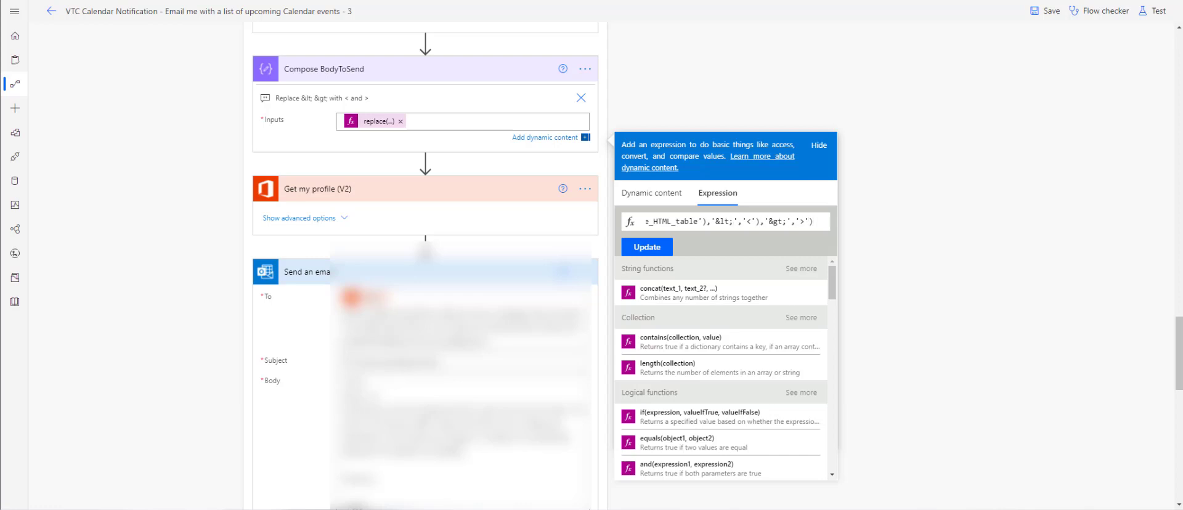
{"action": "key", "text": "Left"}
{"action": "key", "text": "Left"}
{"action": "key", "text": "Left"}
{"action": "key", "text": "Left"}
{"action": "key", "text": "Left"}
{"action": "key", "text": "Left"}
{"action": "key", "text": "Left"}
{"action": "key", "text": "Left"}
{"action": "key", "text": "Left"}
{"action": "key", "text": "Left"}
{"action": "key", "text": "Left"}
{"action": "key", "text": "Left"}
{"action": "key", "text": "Left"}
{"action": "key", "text": "Left"}
{"action": "key", "text": "Left"}
{"action": "key", "text": "Left"}
{"action": "key", "text": "Left"}
{"action": "key", "text": "Left"}
{"action": "key", "text": "Left"}
{"action": "key", "text": "Left"}
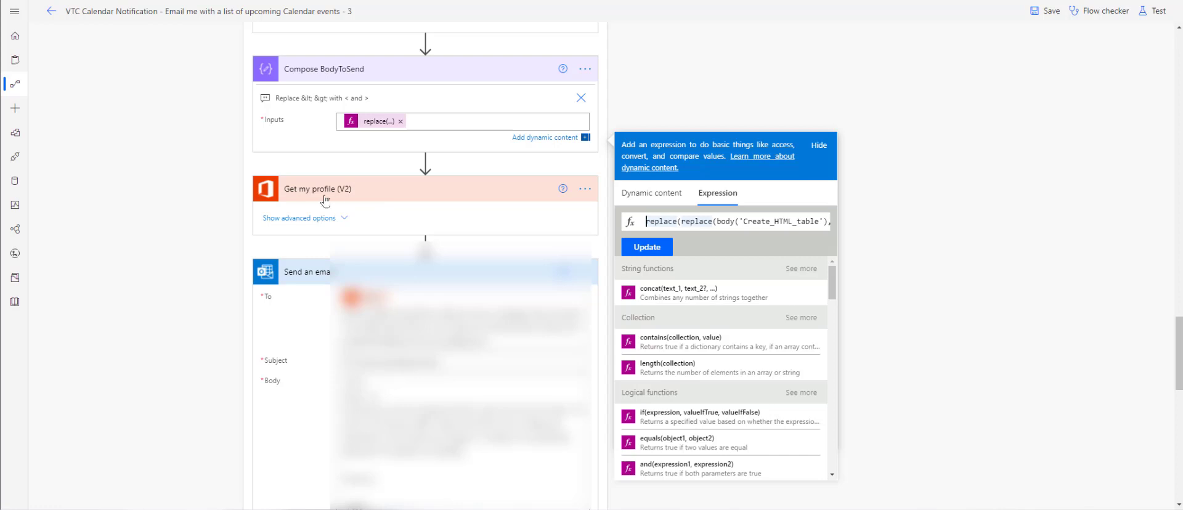
{"action": "left_click", "coordinate": [325, 219]}
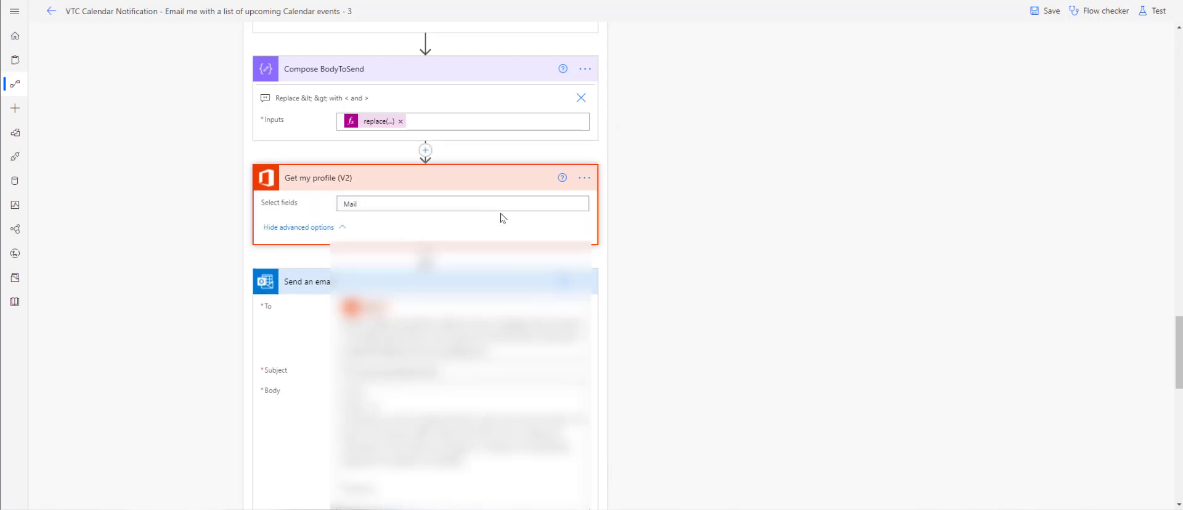
Collapse Get my profile (V2) so Send an email sits directly beneath it
{"action": "left_click", "coordinate": [389, 185]}
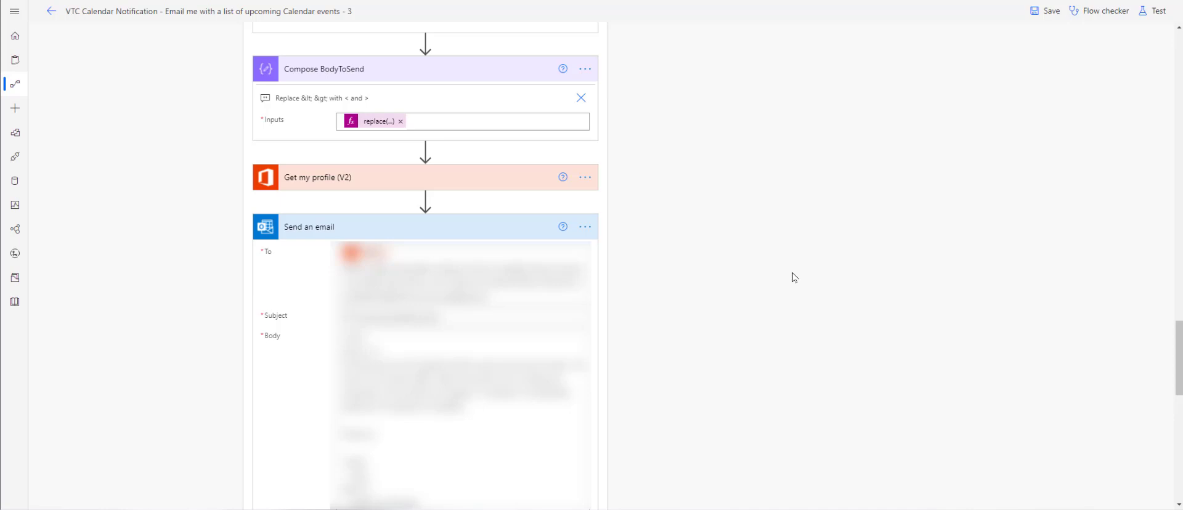
{"action": "scroll", "coordinate": [761, 316], "scroll_direction": "down", "scroll_amount": 1}
{"action": "scroll", "coordinate": [761, 316], "scroll_direction": "down", "scroll_amount": 3}
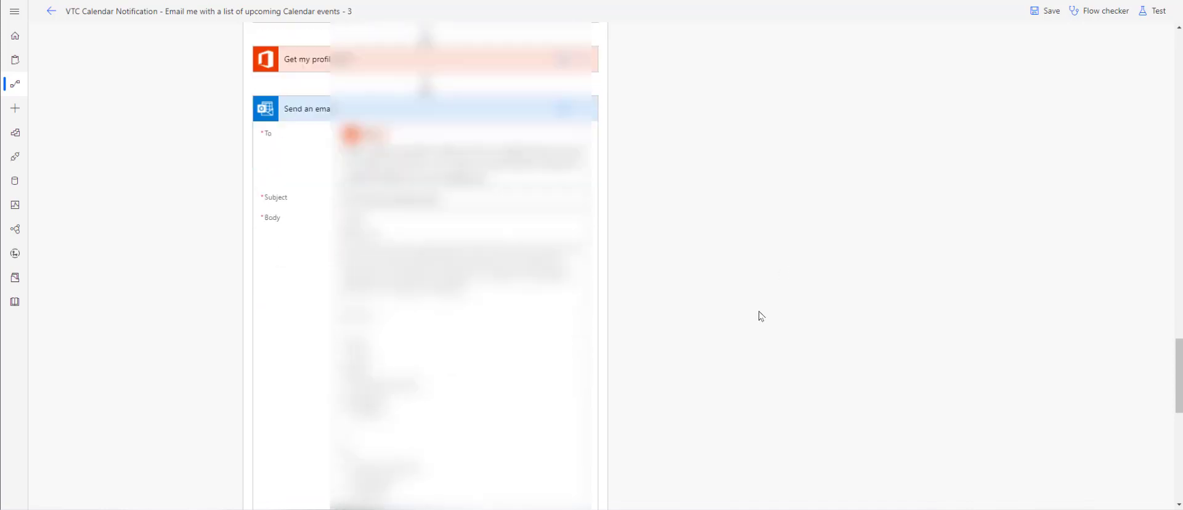
{"action": "scroll", "coordinate": [767, 317], "scroll_direction": "down", "scroll_amount": 1}
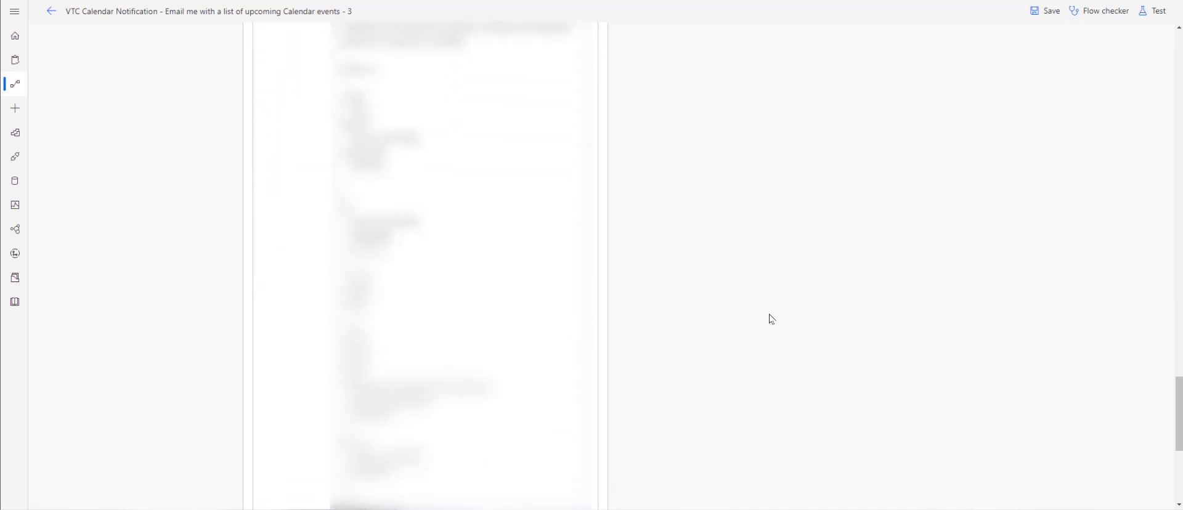
{"action": "scroll", "coordinate": [772, 319], "scroll_direction": "down", "scroll_amount": 1}
{"action": "scroll", "coordinate": [772, 319], "scroll_direction": "up", "scroll_amount": 1}
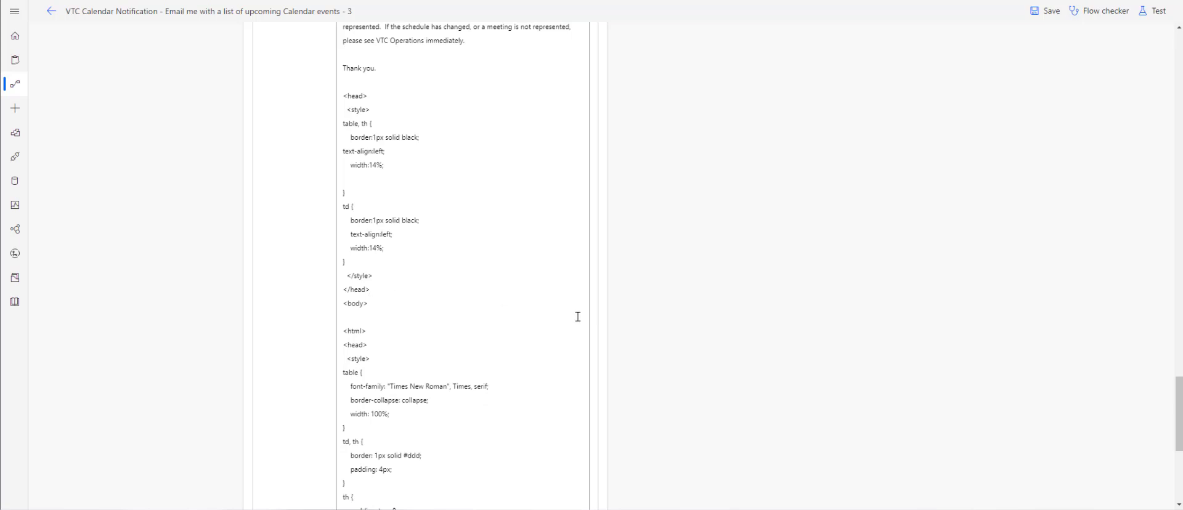
{"action": "scroll", "coordinate": [527, 319], "scroll_direction": "down", "scroll_amount": 1}
{"action": "scroll", "coordinate": [526, 319], "scroll_direction": "down", "scroll_amount": 2}
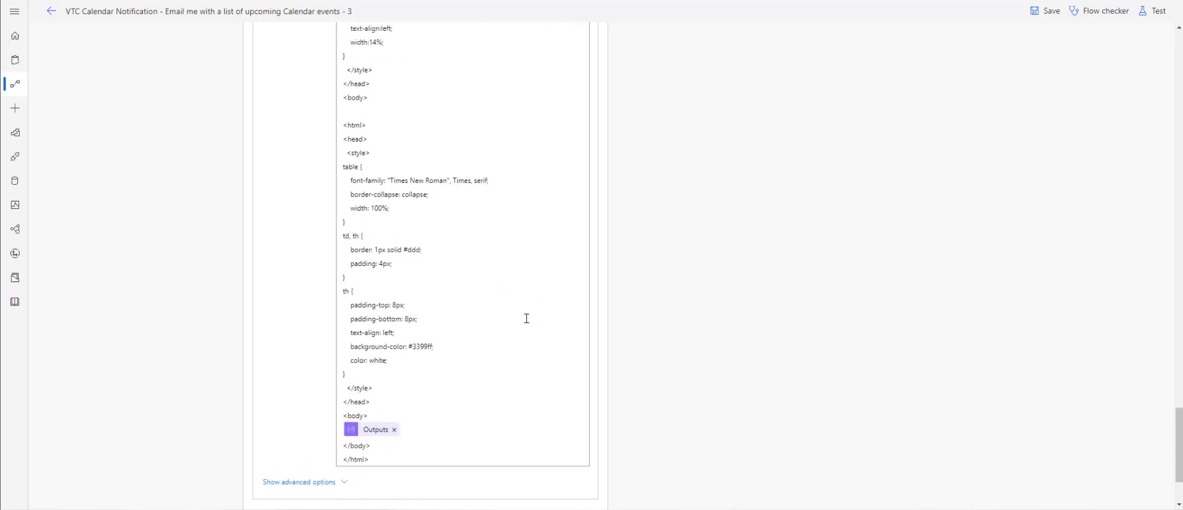